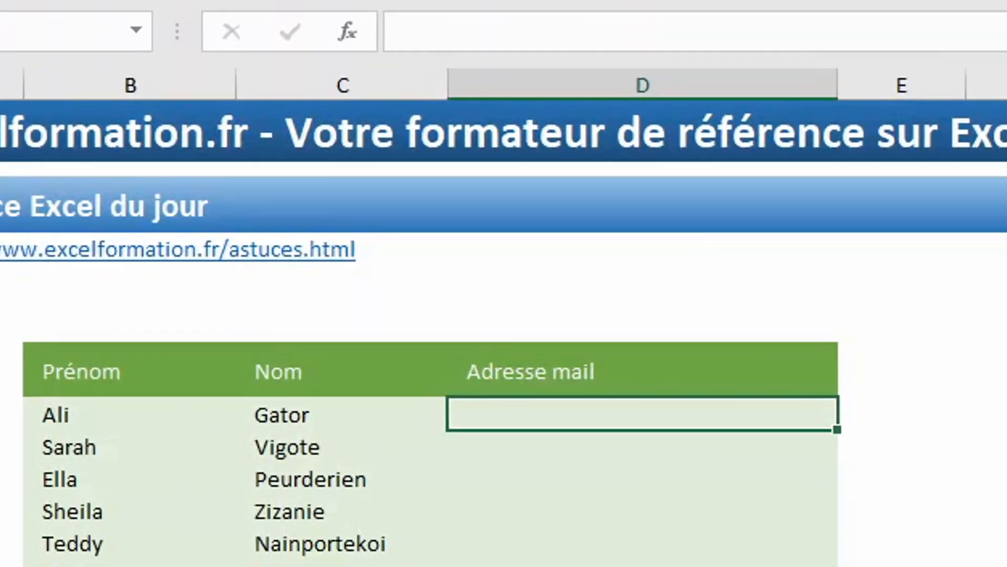
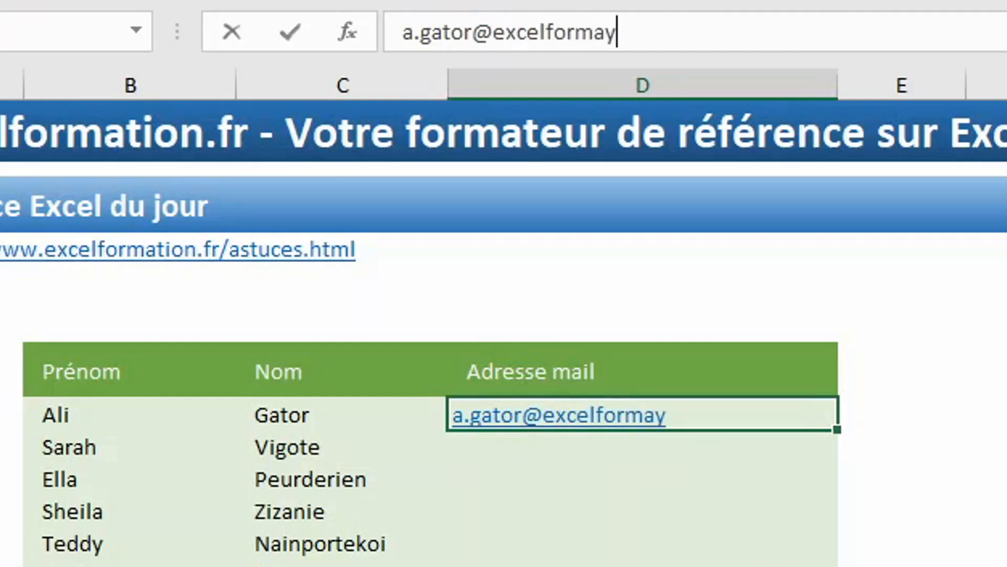
Type the first person's e-mail address in column D, then Flash Fill the remaining addresses with Ctrl+E.
key("Return")
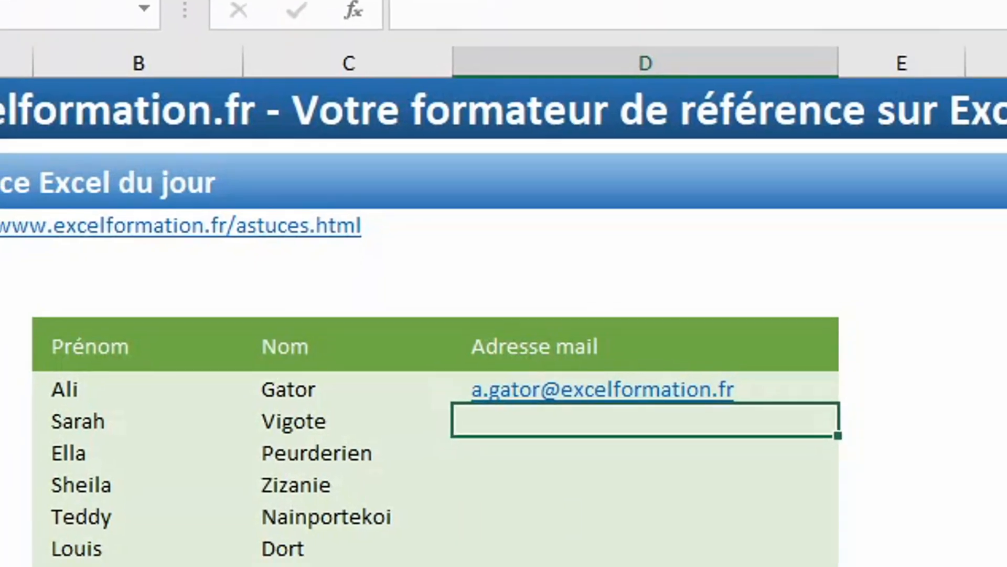
key("ctrl+e")
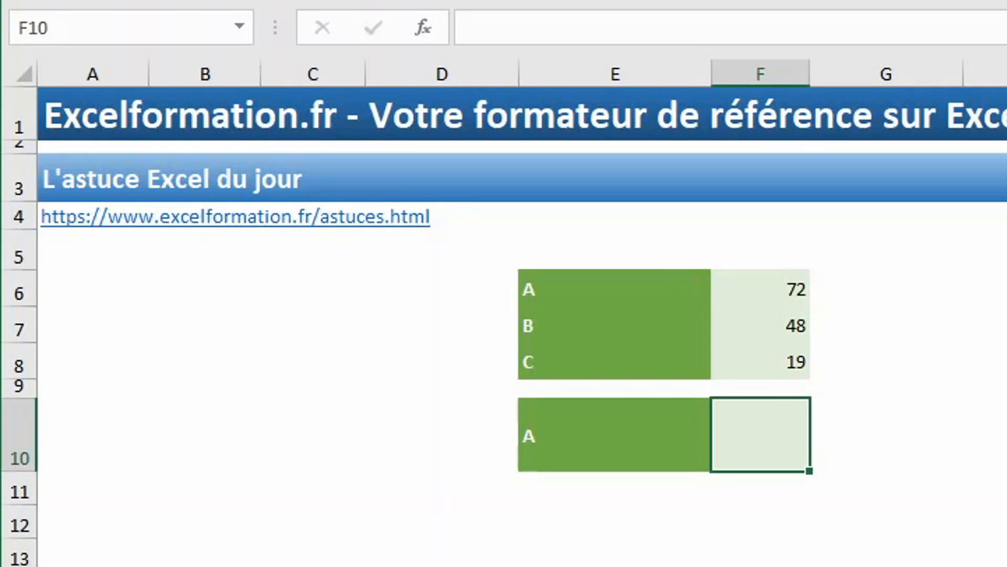
Enter =RECHERCHEV(E10;E6:F8;2) in F10 to look up E10's letter in the E6:F8 table.
type("=rec")
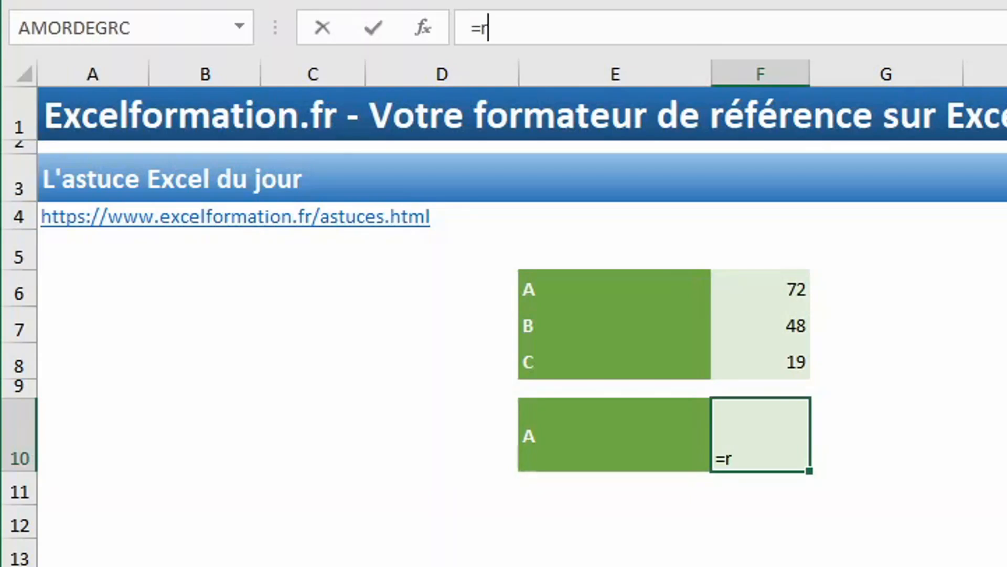
key("Down")
key("Down")
key("Tab")
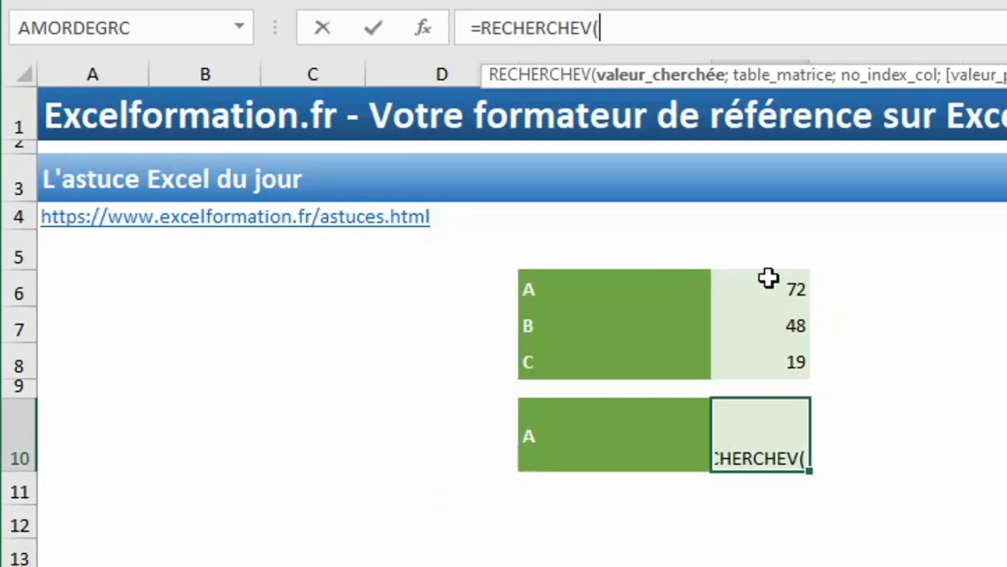
left_click(645, 436)
type(";")
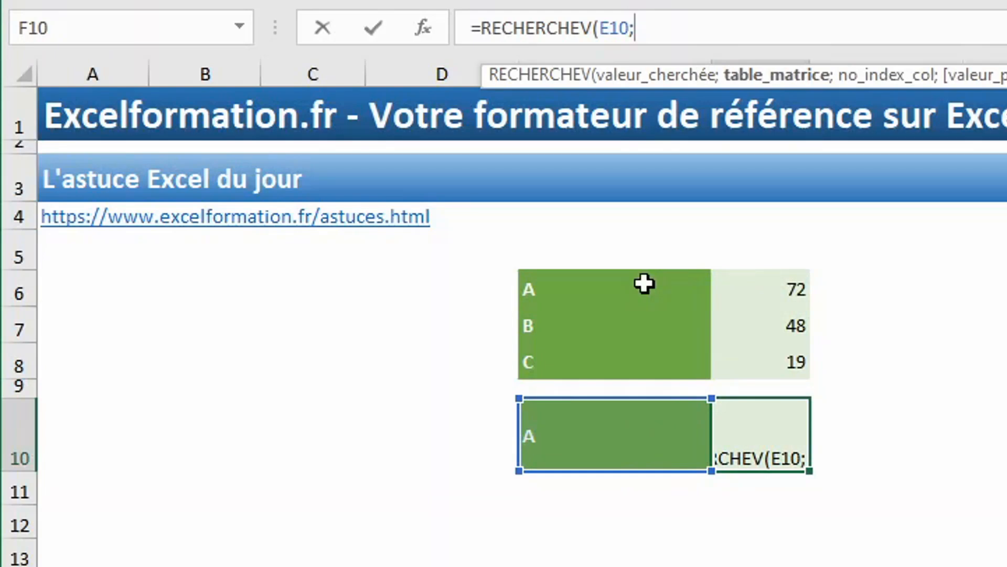
left_click(671, 295)
left_click_drag(671, 296, 781, 348)
type(";")
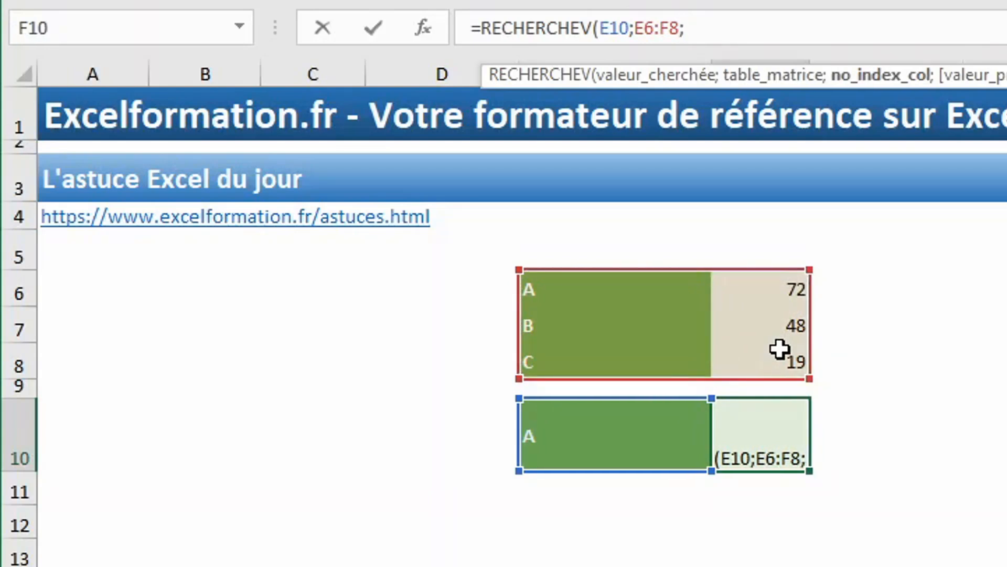
type("2")
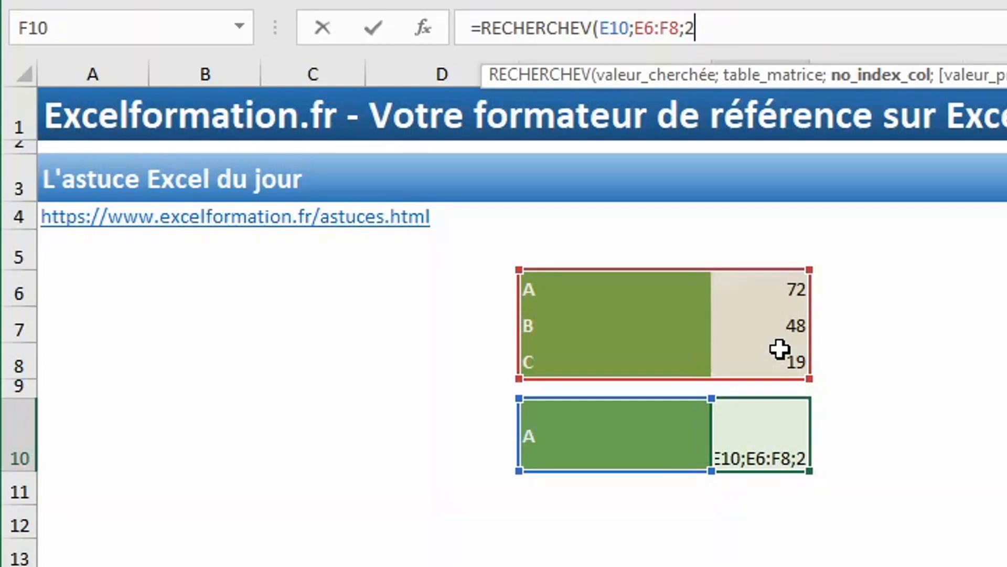
type(")")
key("Return")
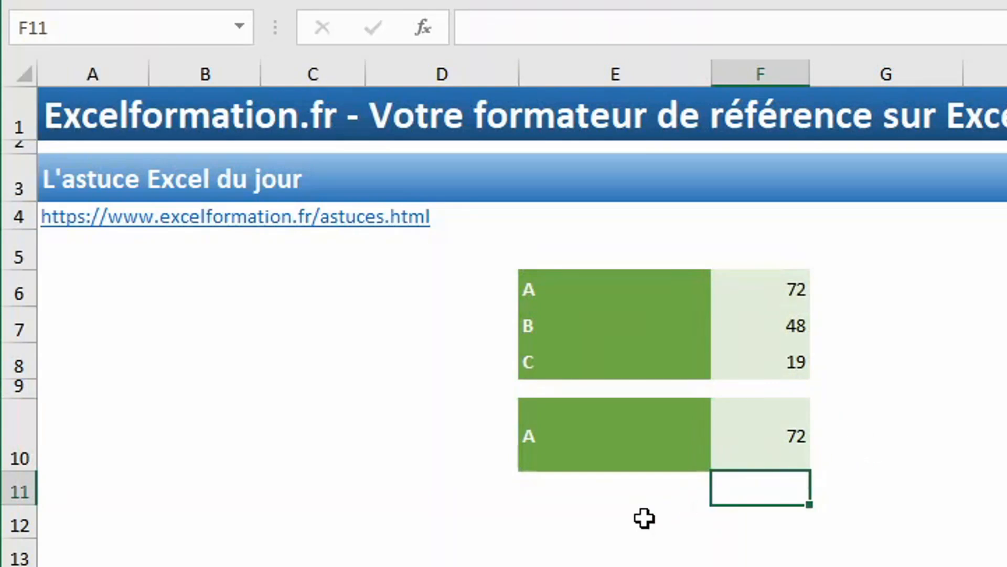
Change the lookup value in E10 to B so F10 returns 48.
left_click(590, 438)
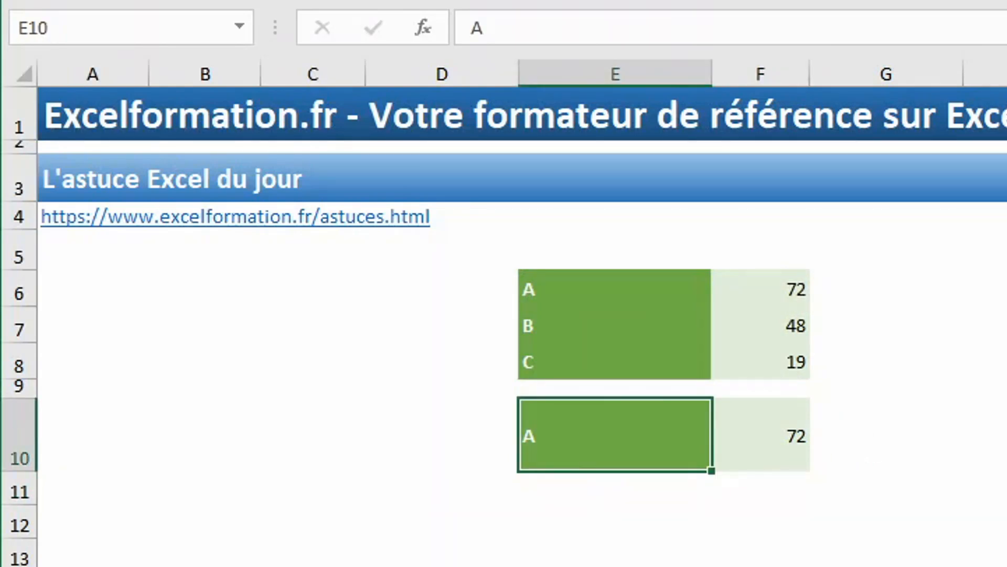
type("B")
key("Return")
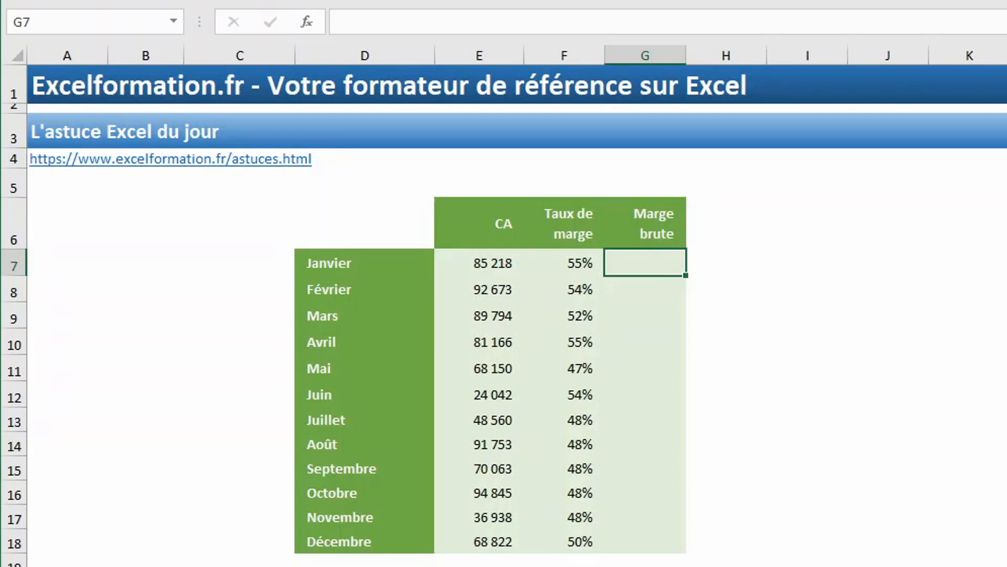
Fill G7:G18 with the array formula {=E7:E18*F7:F18} to compute each month's Marge brute.
left_click_drag(629, 269, 665, 535)
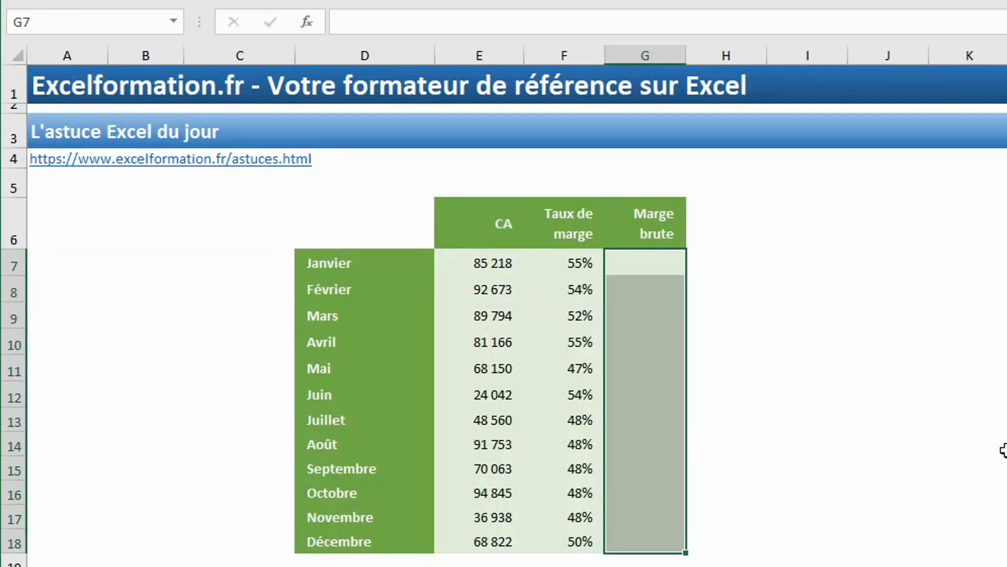
type("=")
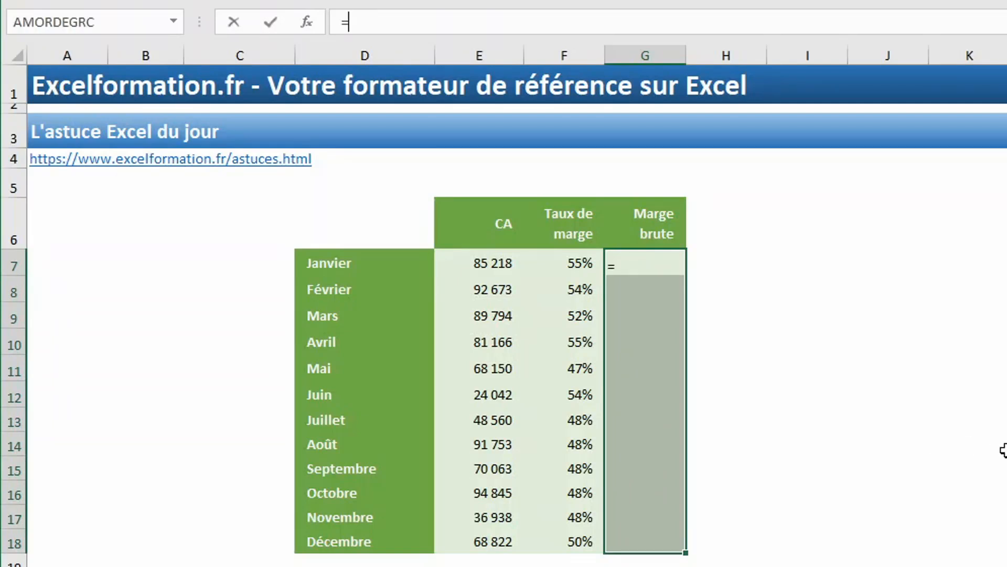
left_click(490, 268)
left_click_drag(490, 267, 498, 551)
type("*")
left_click(584, 266)
left_click_drag(584, 266, 585, 534)
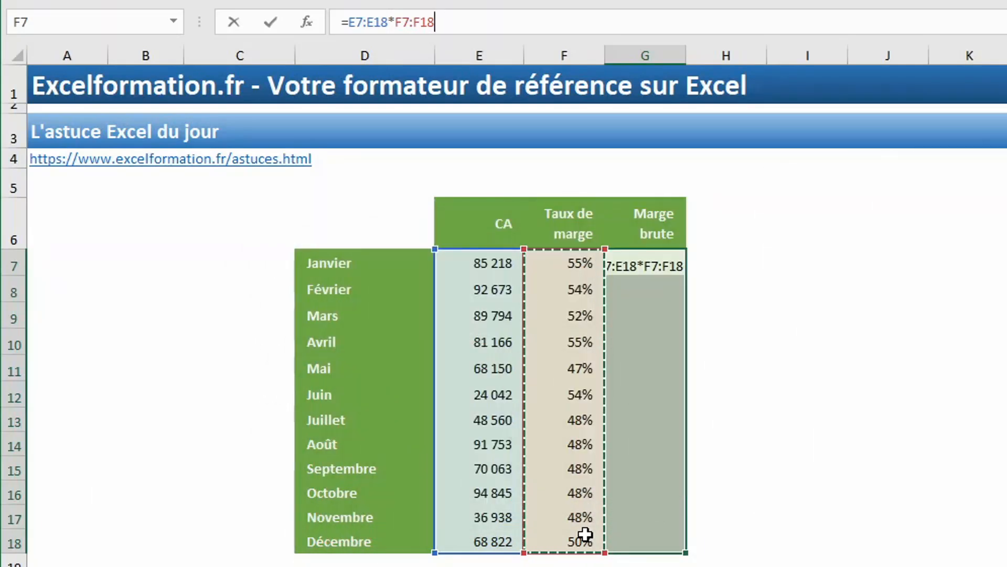
key("ctrl+shift+Return")
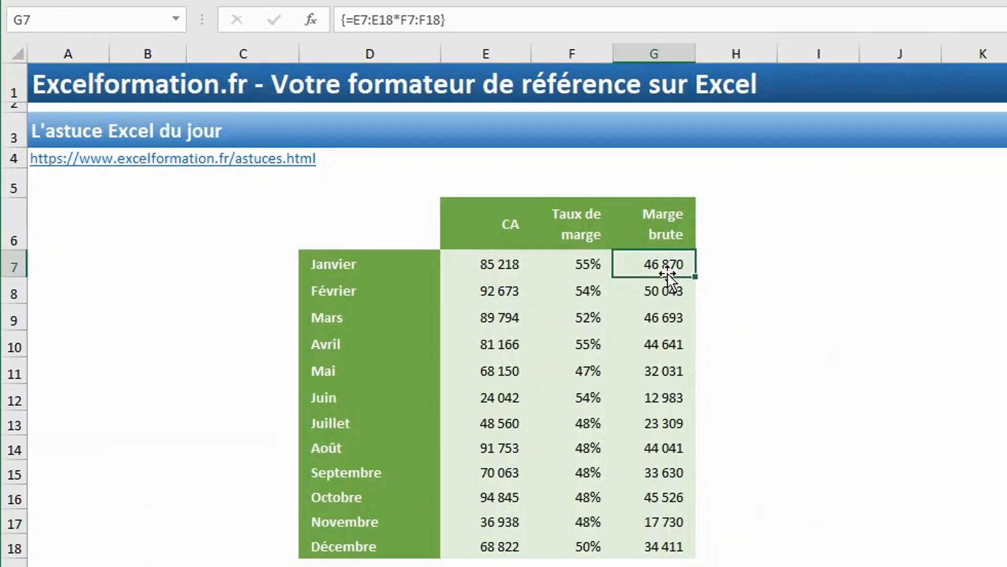
key("Down")
key("Down")
key("Down")
key("Down")
key("Down")
key("Down")
key("Down")
key("Down")
key("Down")
key("Down")
key("Down")
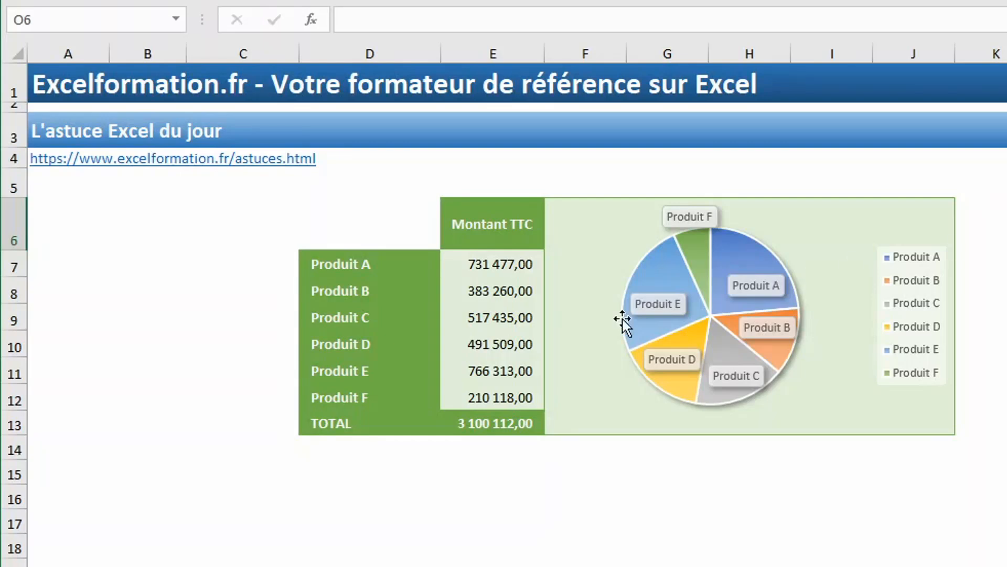
Copy the D6:J13 block holding the Montant TTC product table and its pie chart.
left_click_drag(359, 223, 910, 417)
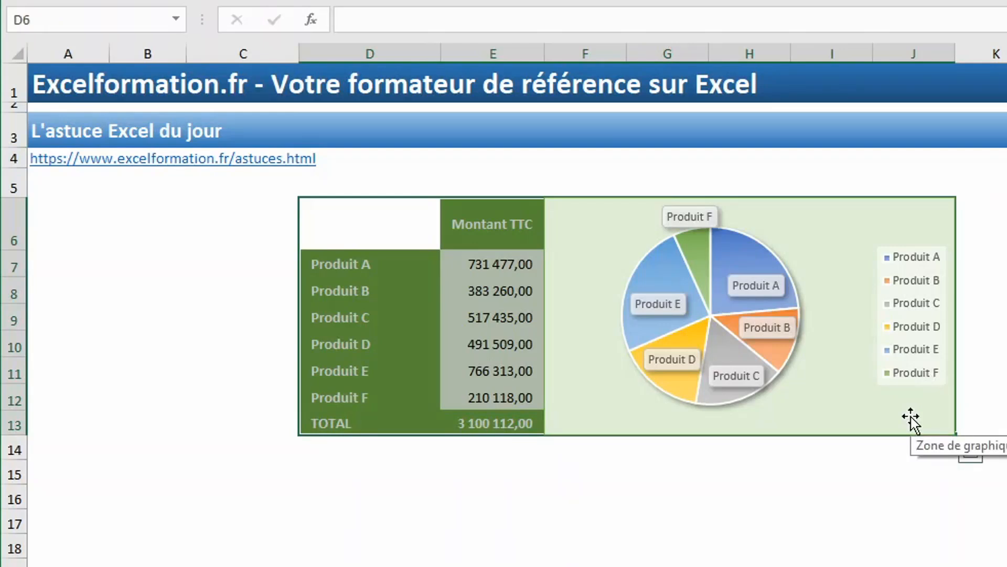
key("ctrl+c")
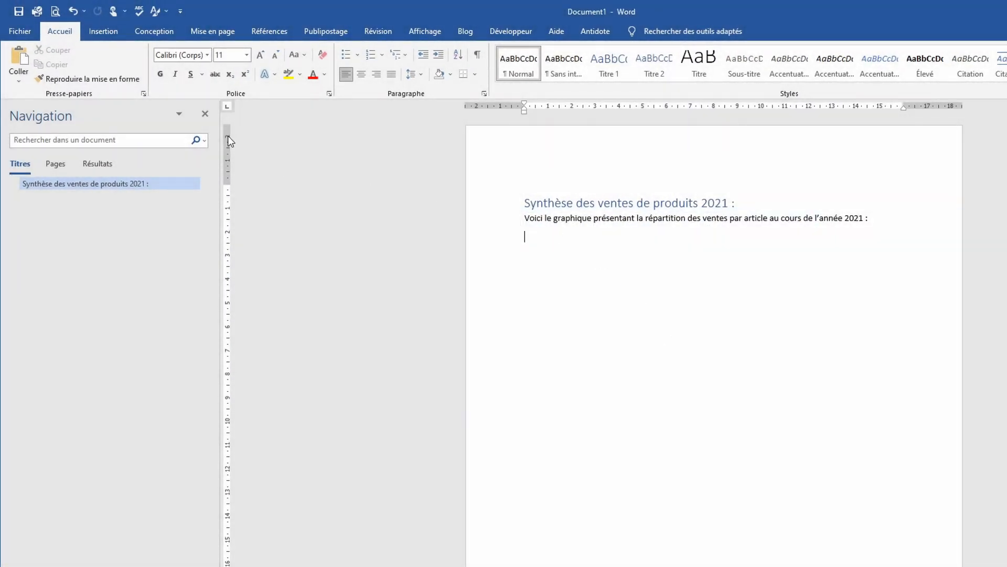
Paste special the Excel block under the intro as a linked bitmap (Coller avec liaison, Image en mode point).
left_click(18, 83)
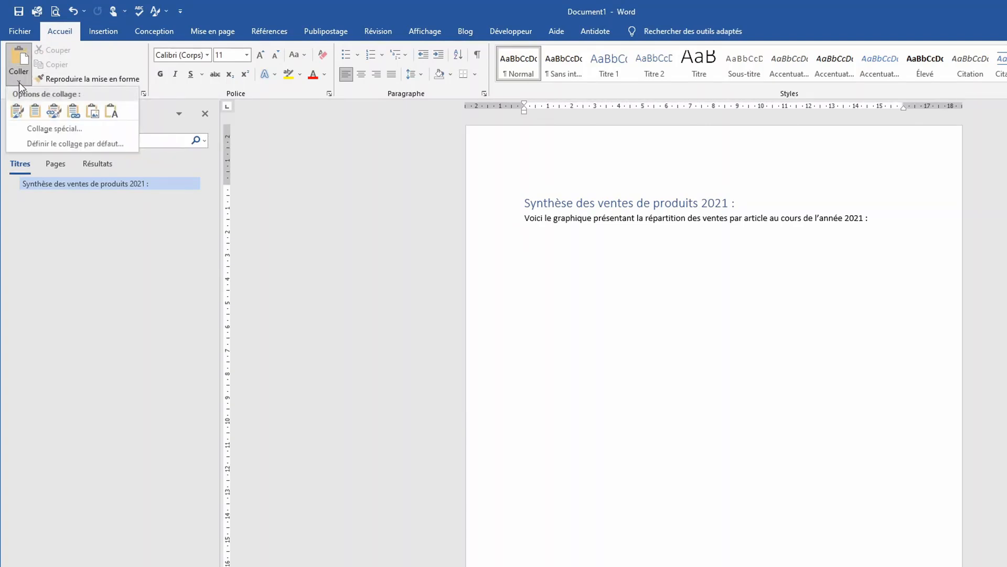
left_click(59, 130)
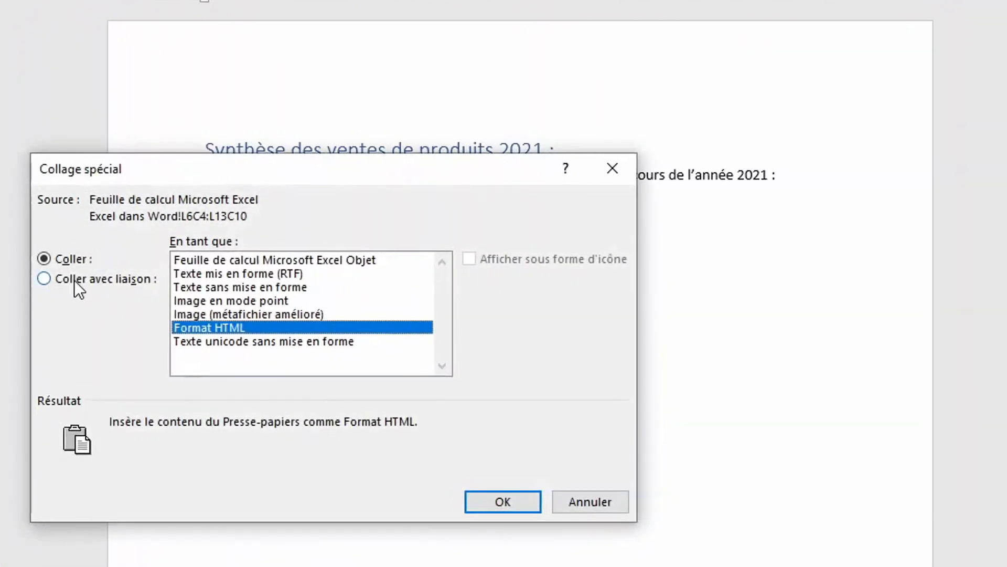
left_click(74, 279)
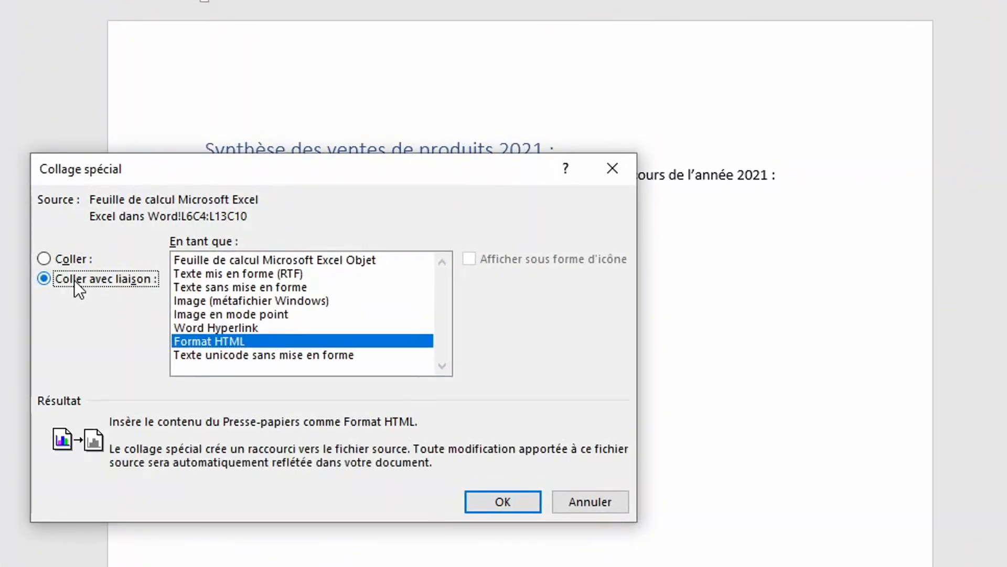
left_click(234, 312)
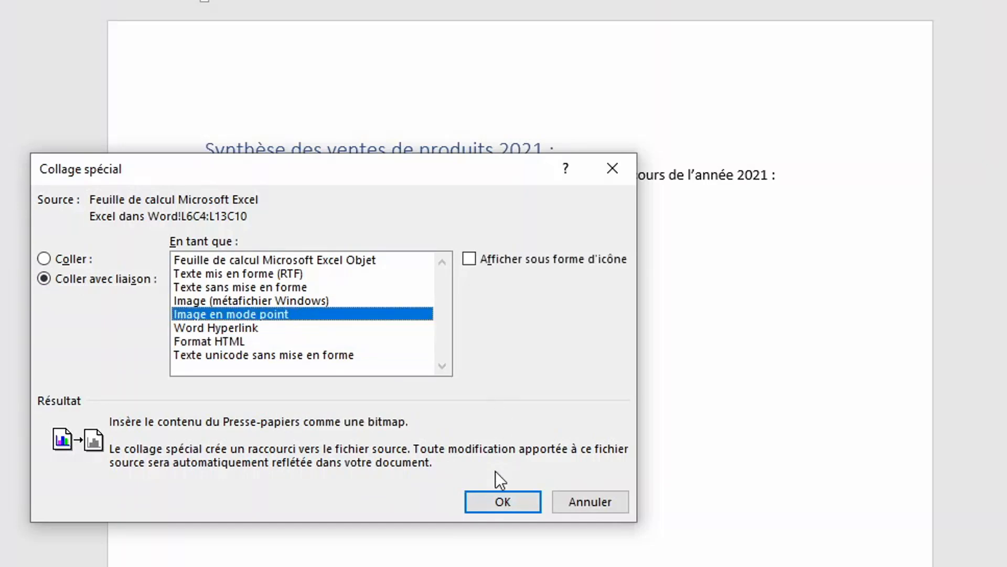
left_click(497, 498)
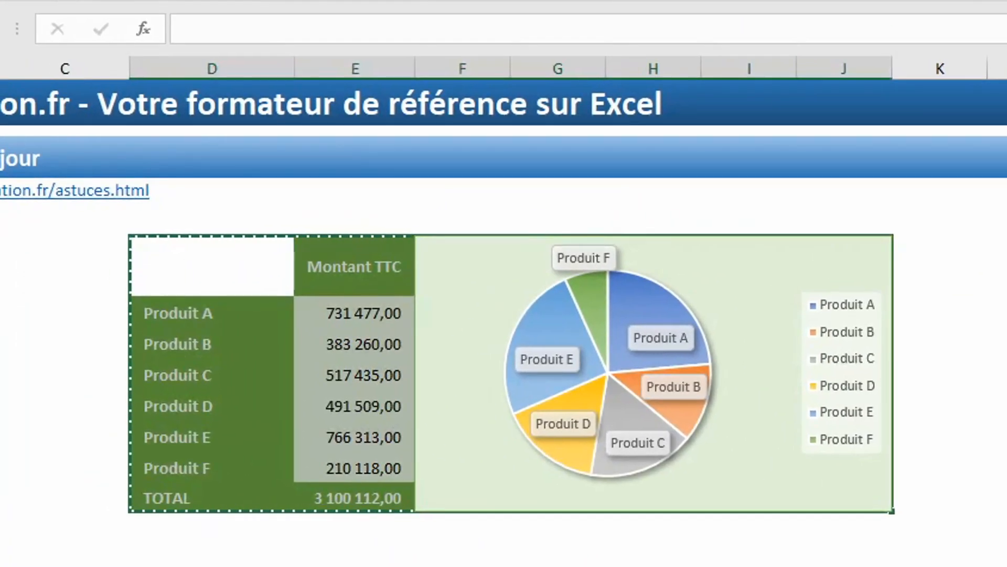
Change Produit A's Montant TTC in E7 to 999 999,00, then select the pie chart for copying.
left_click(332, 317)
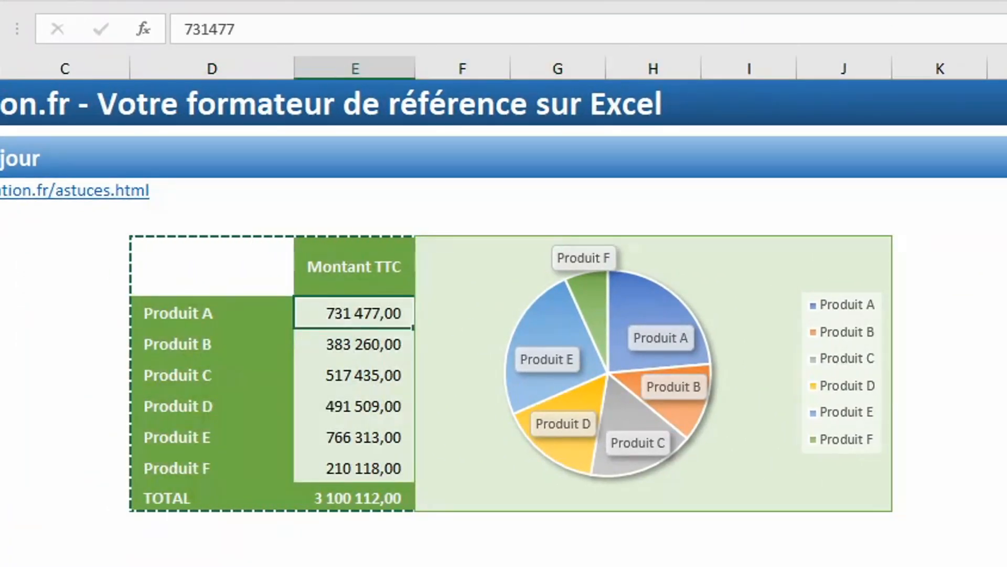
left_click(283, 32)
type("0")
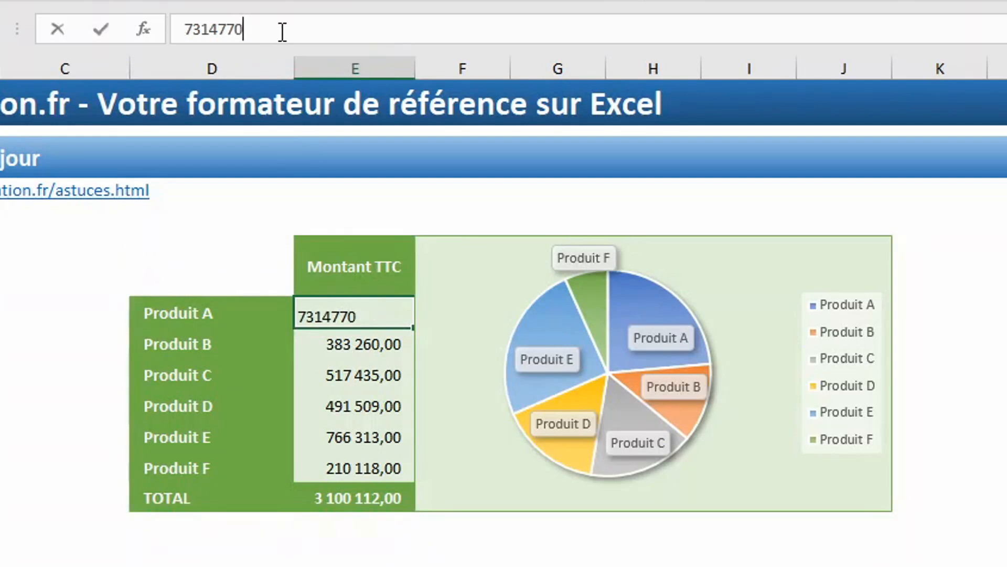
key("Return")
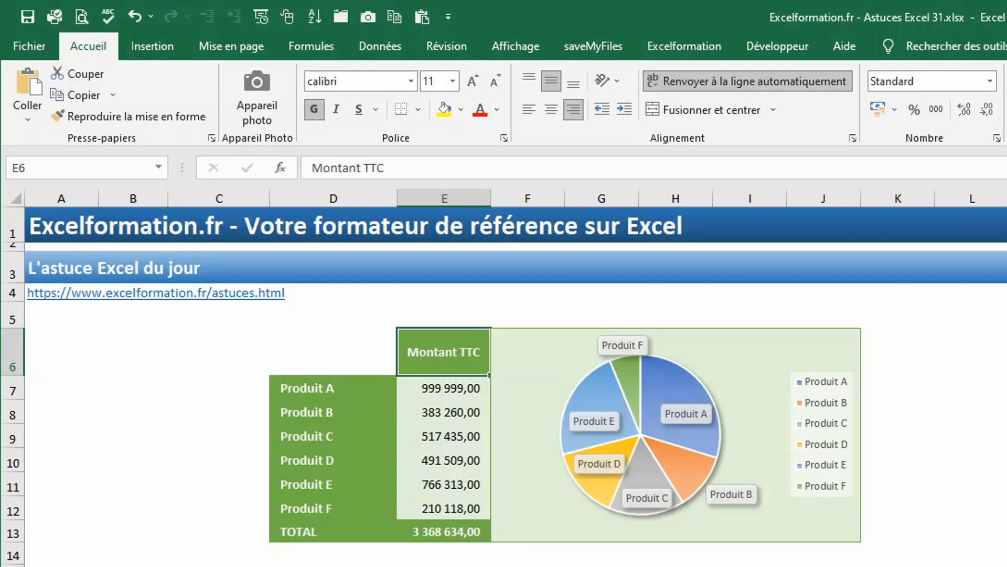
left_click(790, 336)
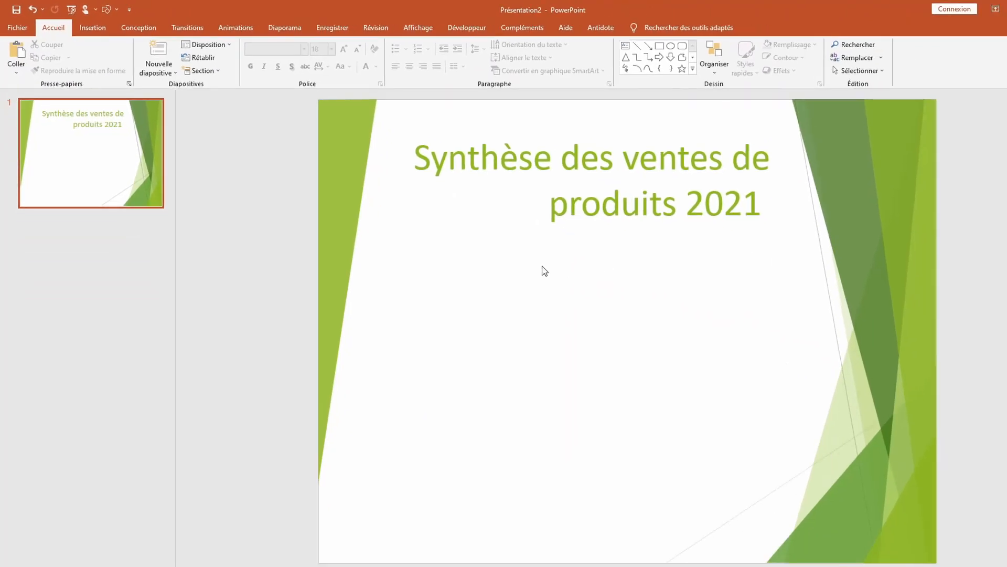
Paste the pie chart via Collage spécial as a linked Objet Graphique Microsoft Excel.
left_click(21, 73)
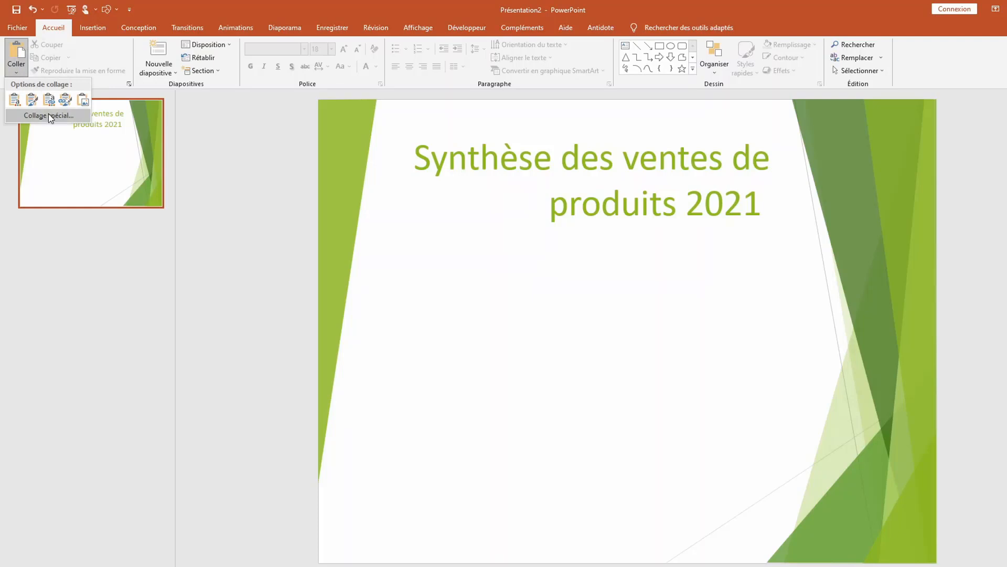
left_click(48, 114)
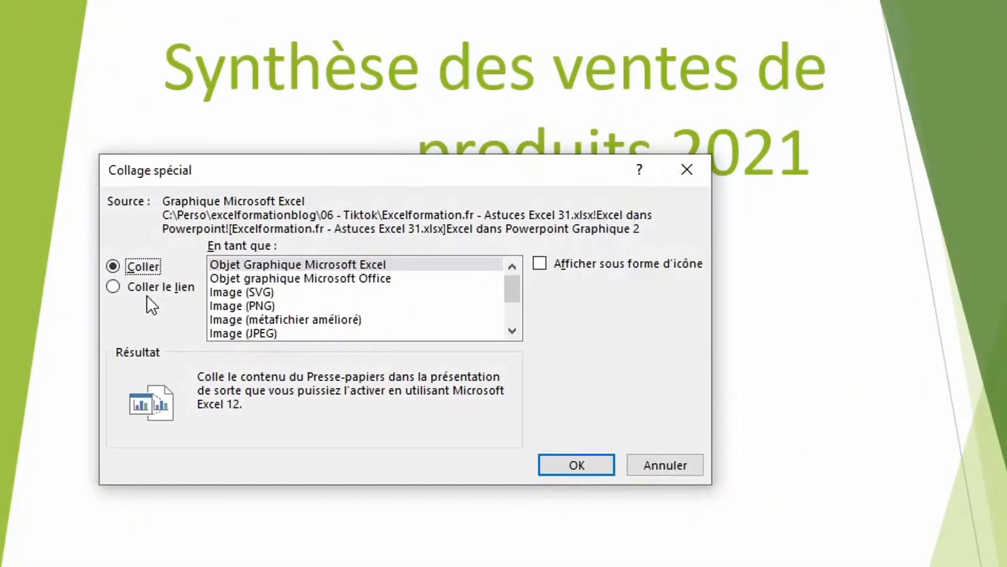
left_click(147, 288)
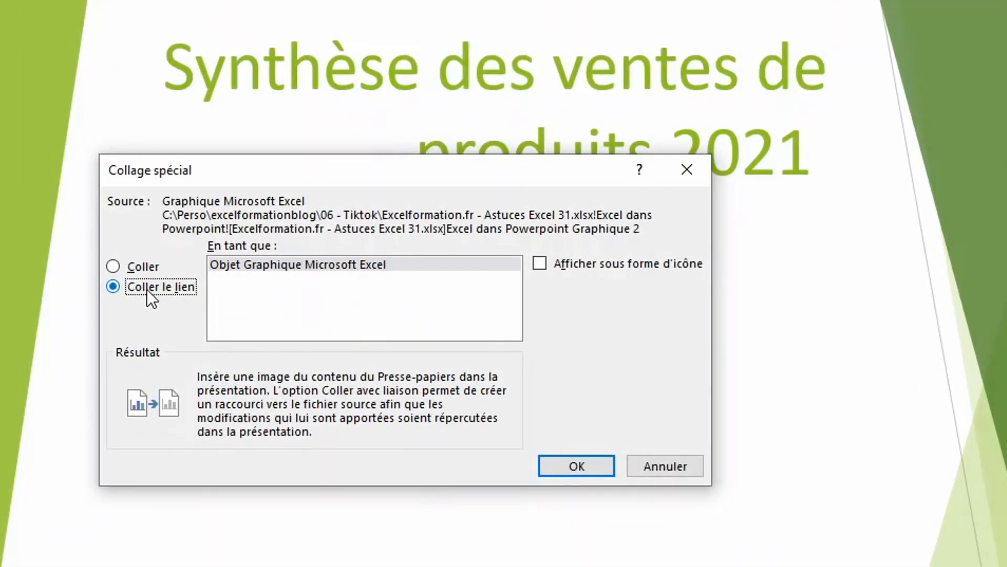
left_click(259, 270)
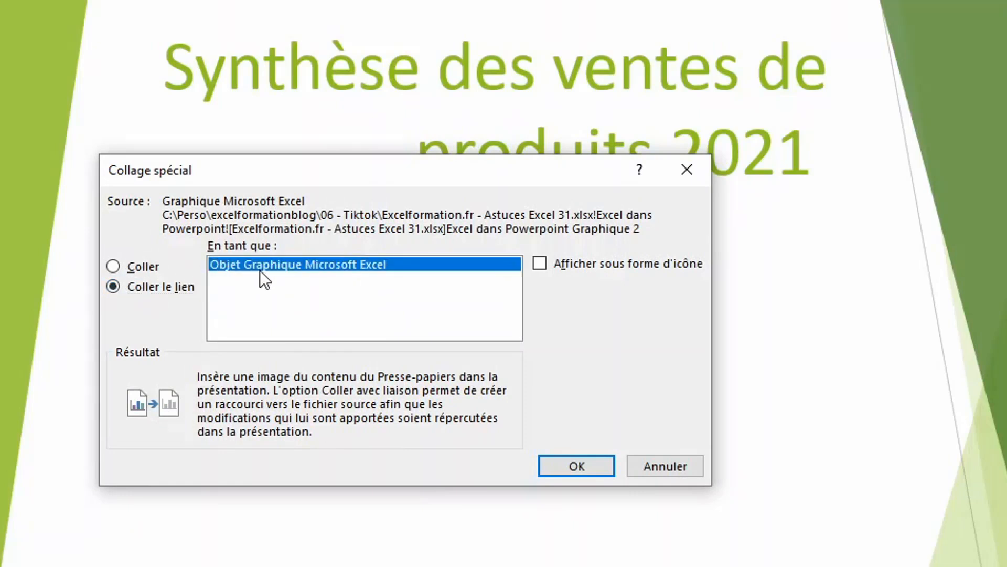
left_click(585, 466)
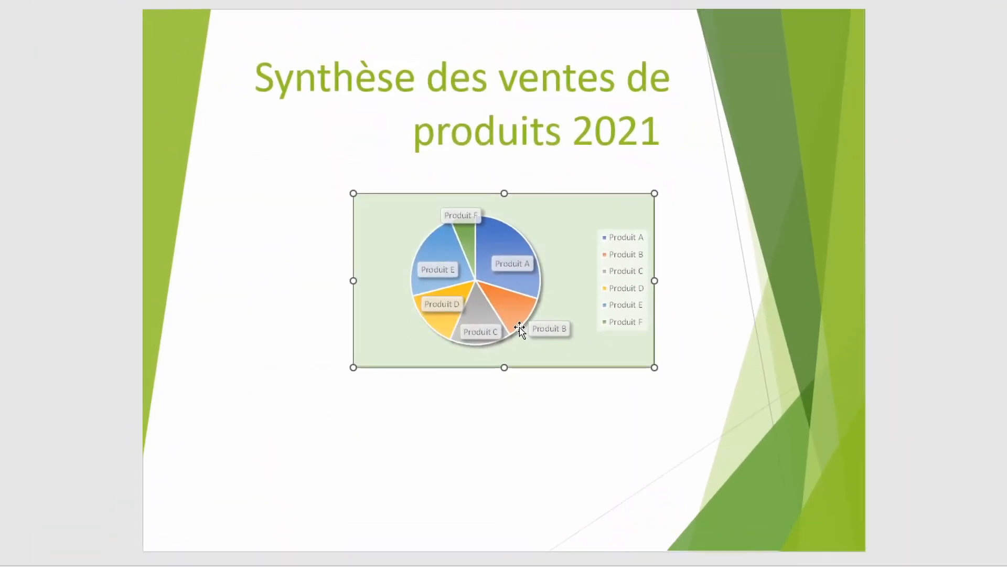
Enlarge the pasted chart and centre it beneath the slide title.
left_click_drag(353, 367, 198, 481)
left_click_drag(388, 291, 460, 283)
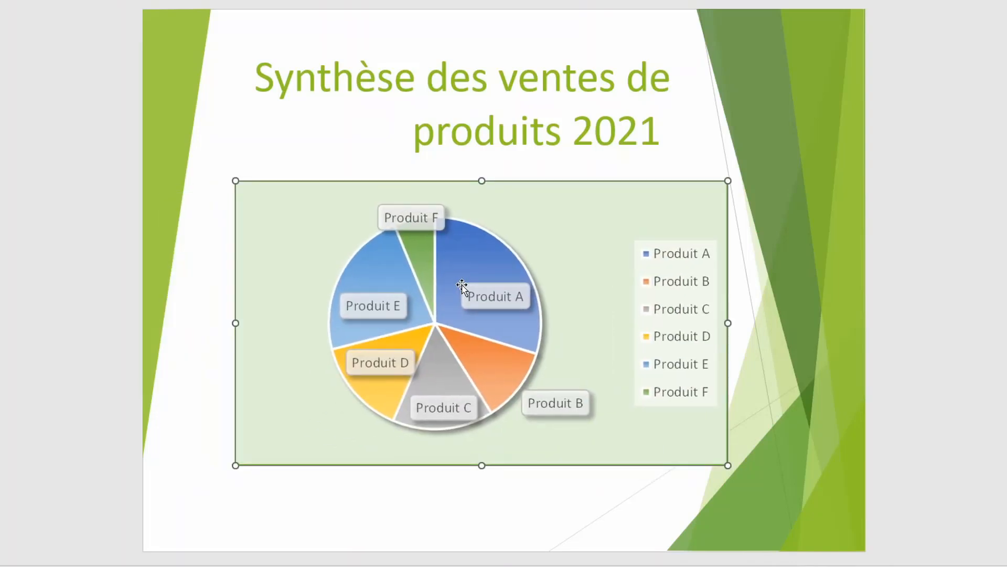
left_click(502, 513)
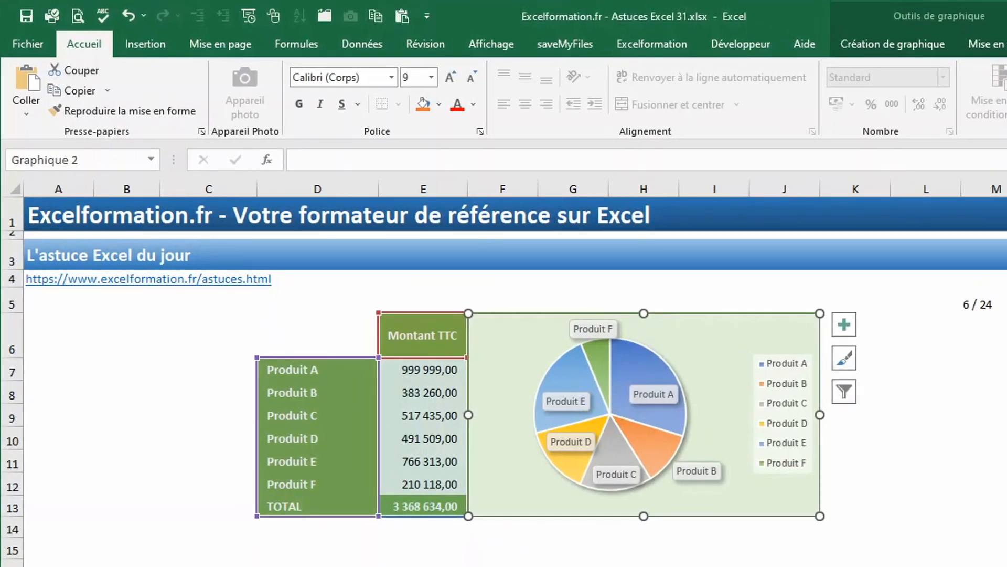
Deselect the chart and delete Produit A's amount from cell E7.
key("Escape")
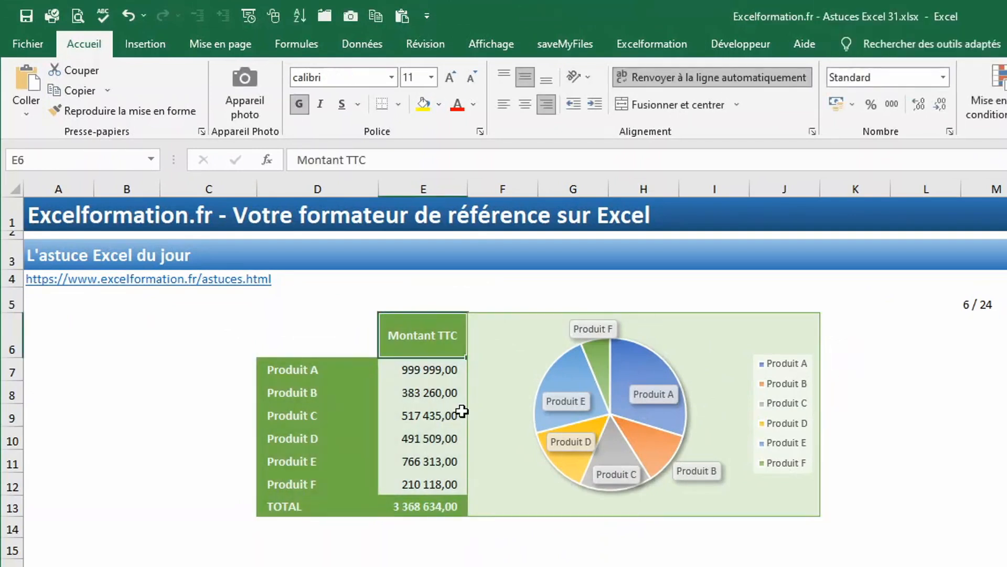
left_click(429, 370)
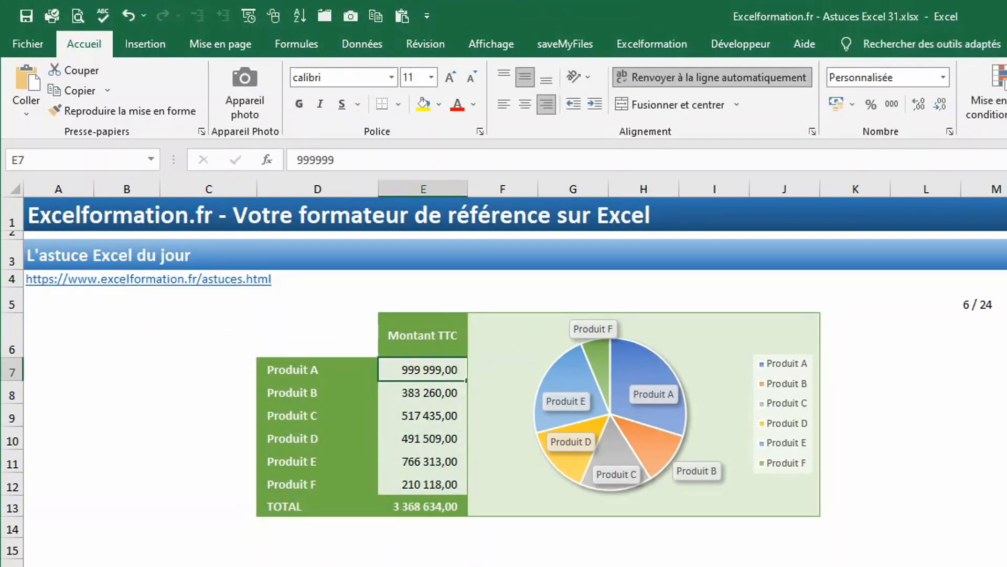
key("Delete")
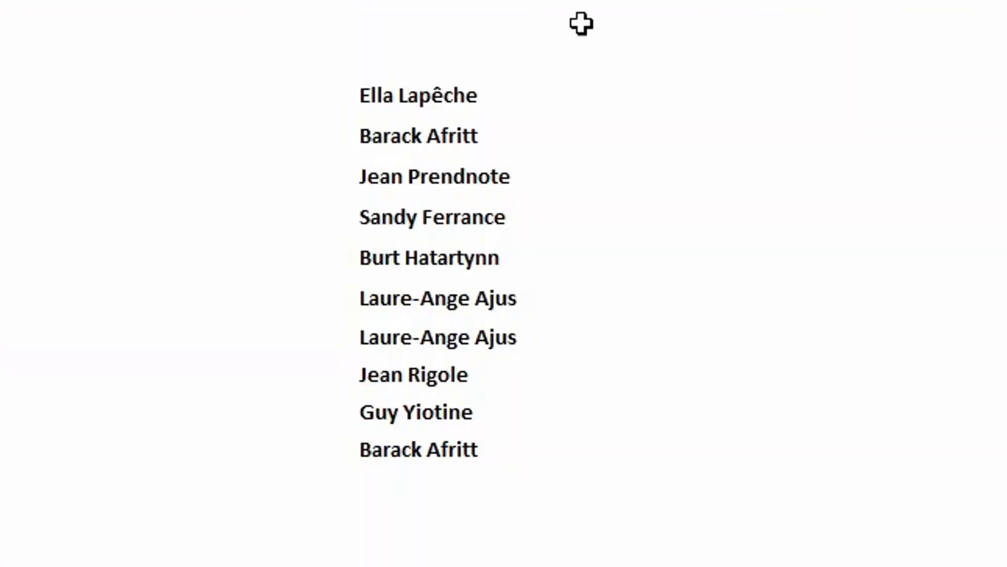
Select the name list and apply the Valeurs en double conditional format to flag duplicates in red.
left_click(425, 104)
left_click_drag(425, 104, 447, 446)
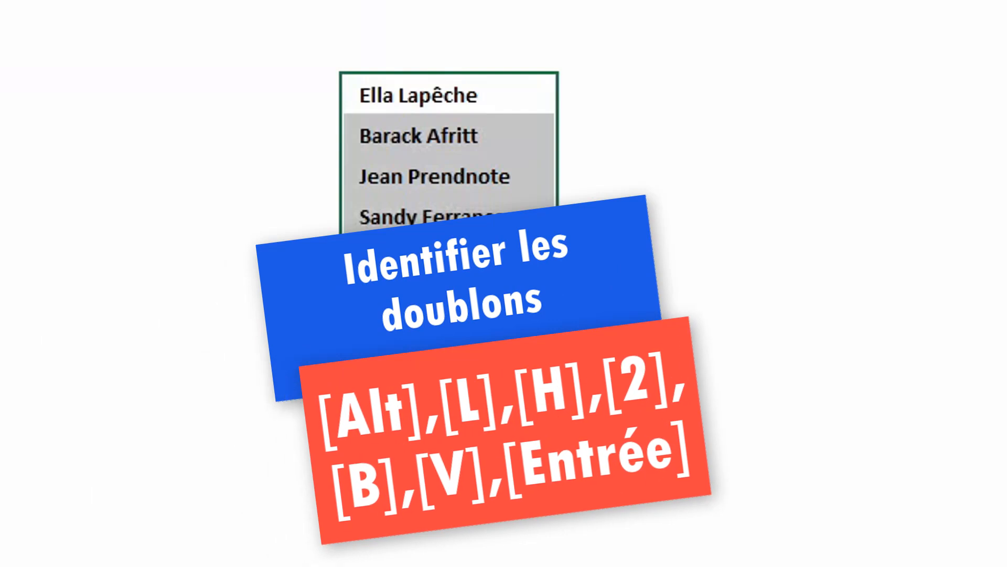
key("alt+l")
key("h")
key("2")
key("b")
key("v")
key("Return")
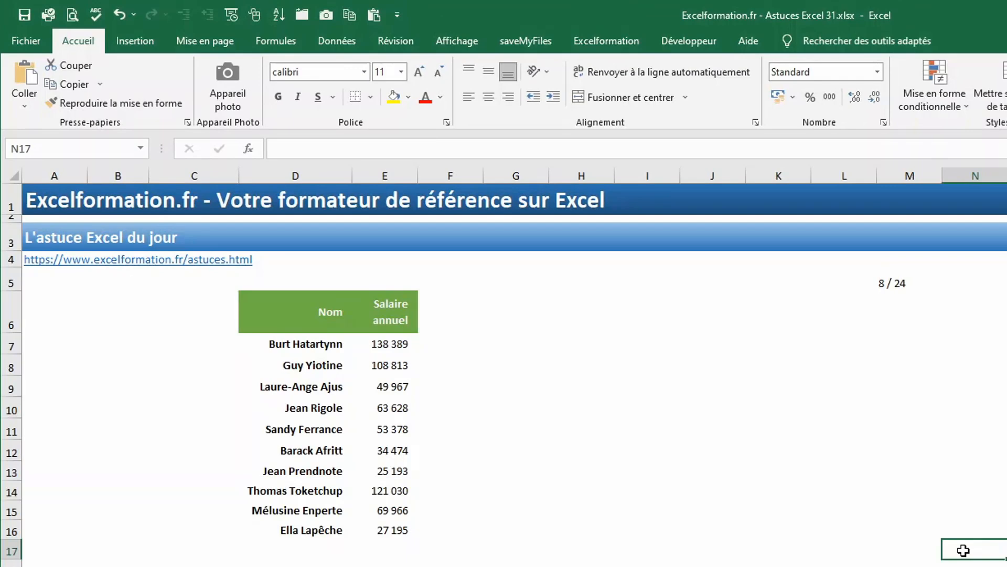
Encrypt the workbook through Protéger le classeur > Chiffrer avec mot de passe, entering and confirming the password.
left_click(30, 38)
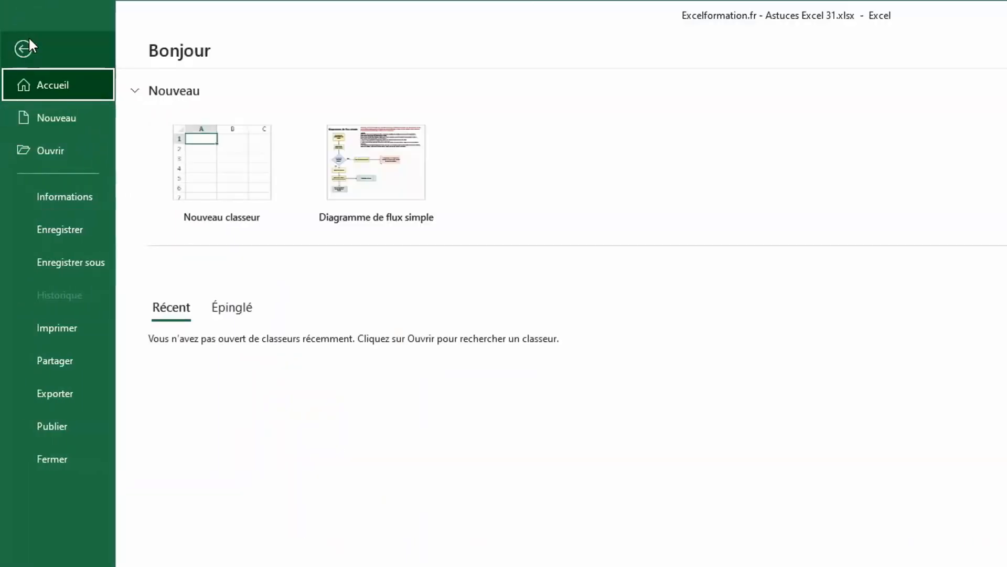
left_click(77, 195)
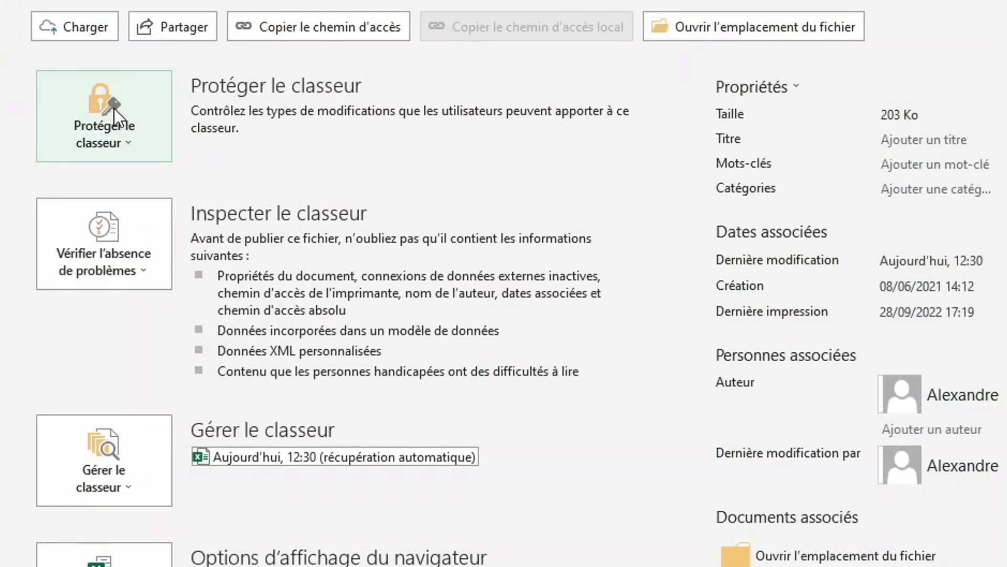
left_click(114, 108)
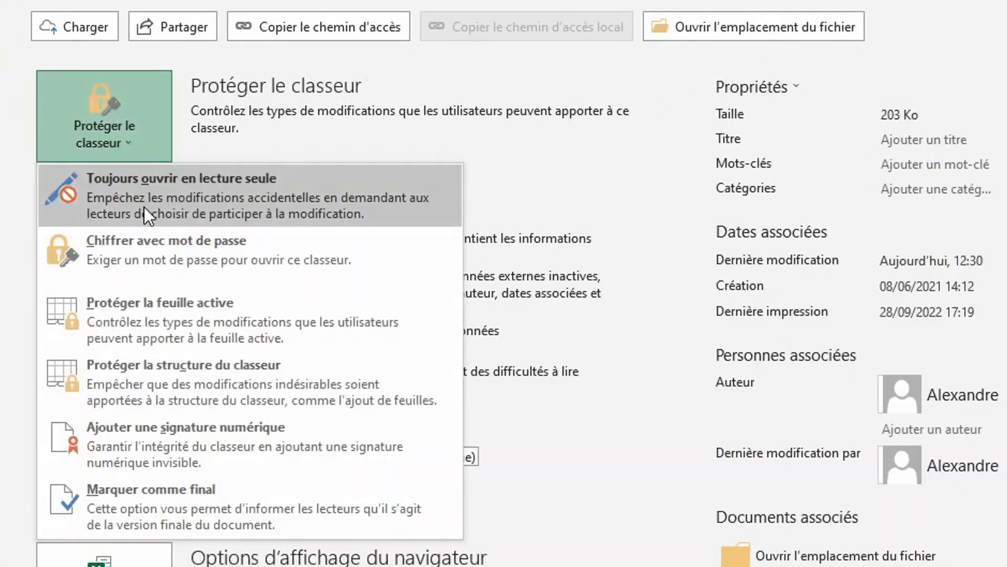
left_click(147, 246)
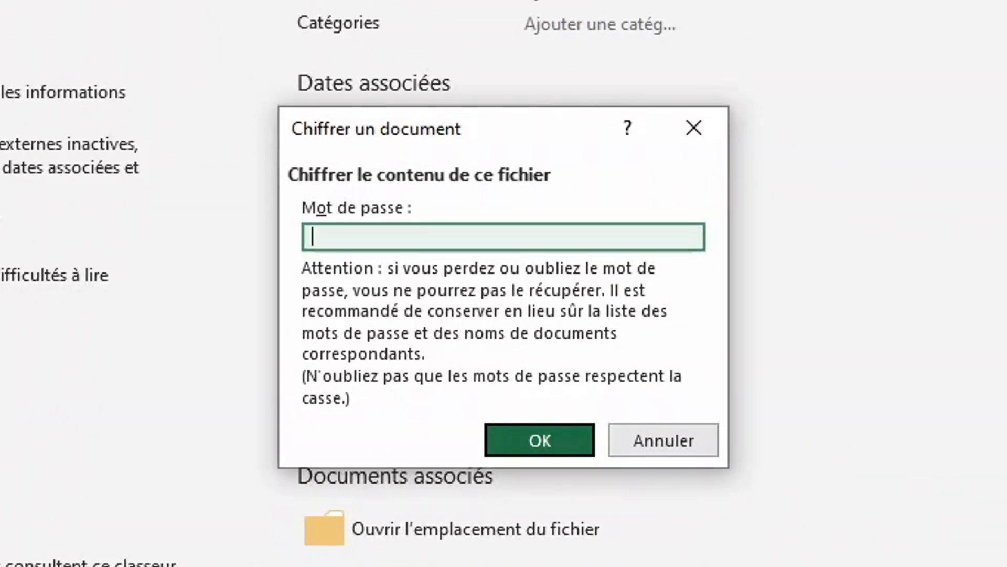
type("•••••••")
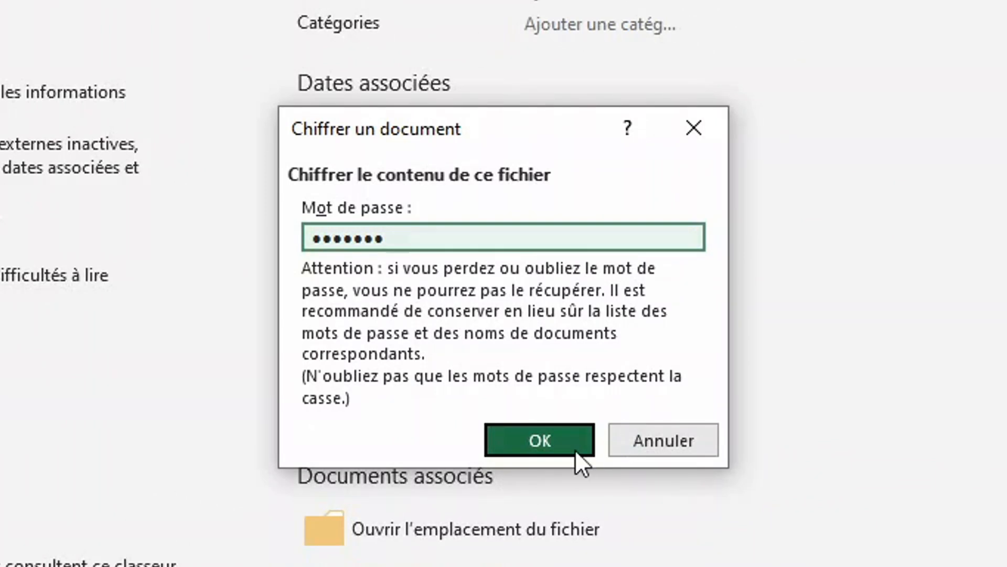
left_click(527, 444)
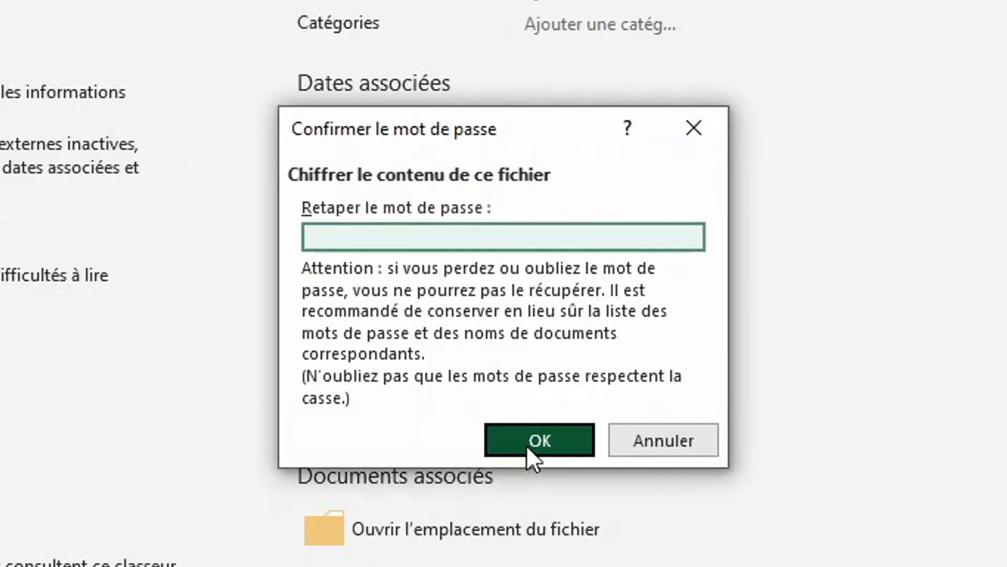
type("••")
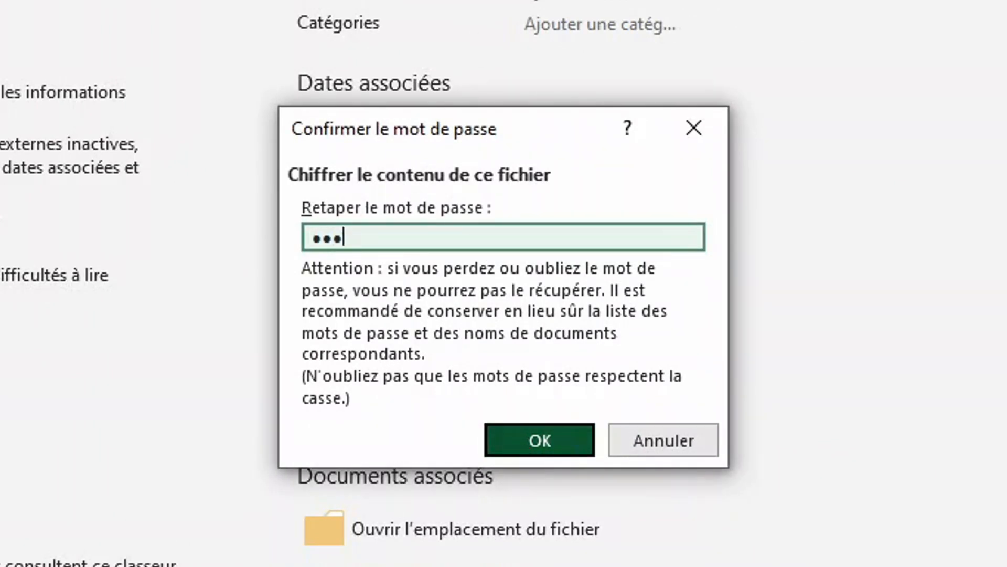
type("•••••")
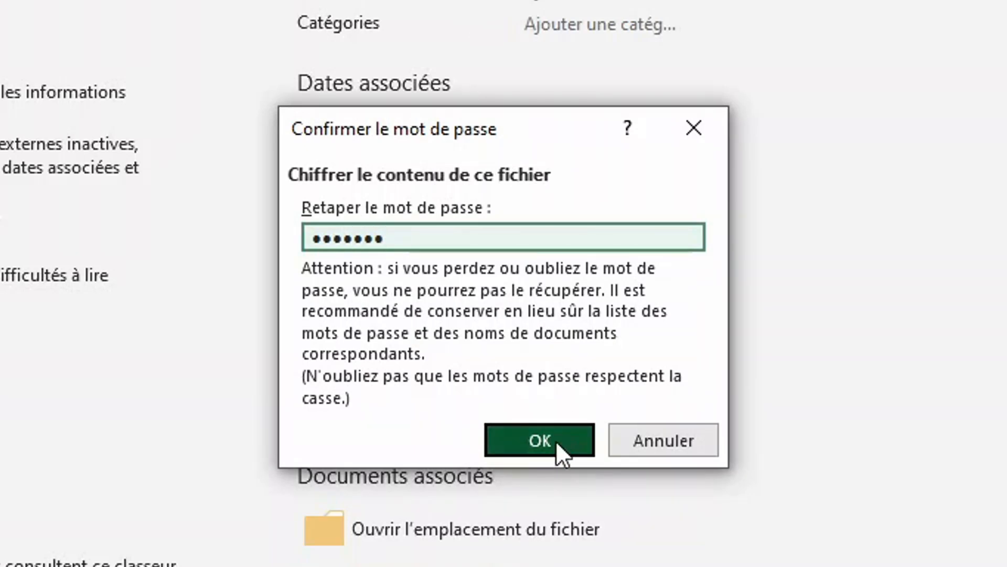
left_click(556, 440)
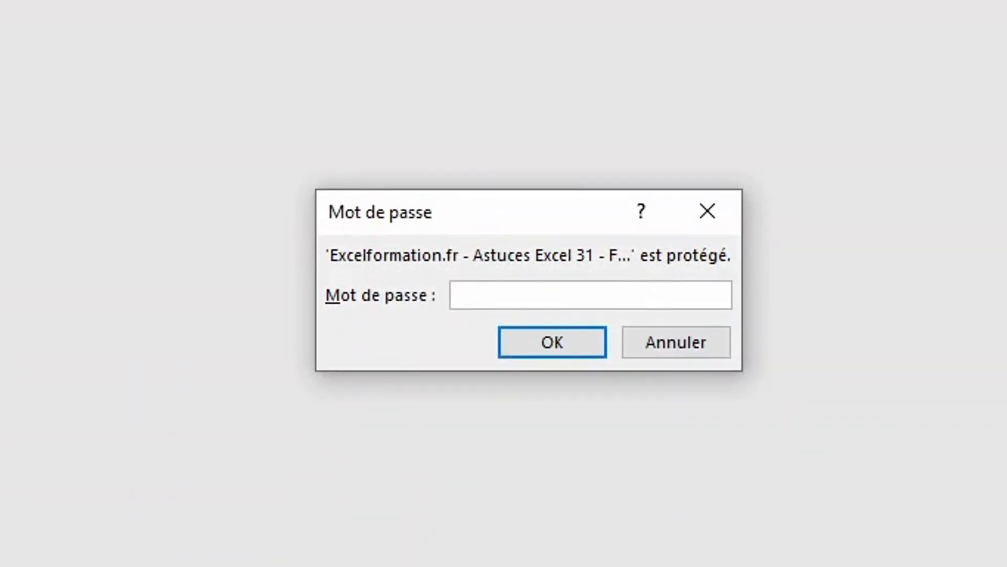
Unlock the workbook with its password and go to the Adresse mail sheet.
type("•••••••")
key("Return")
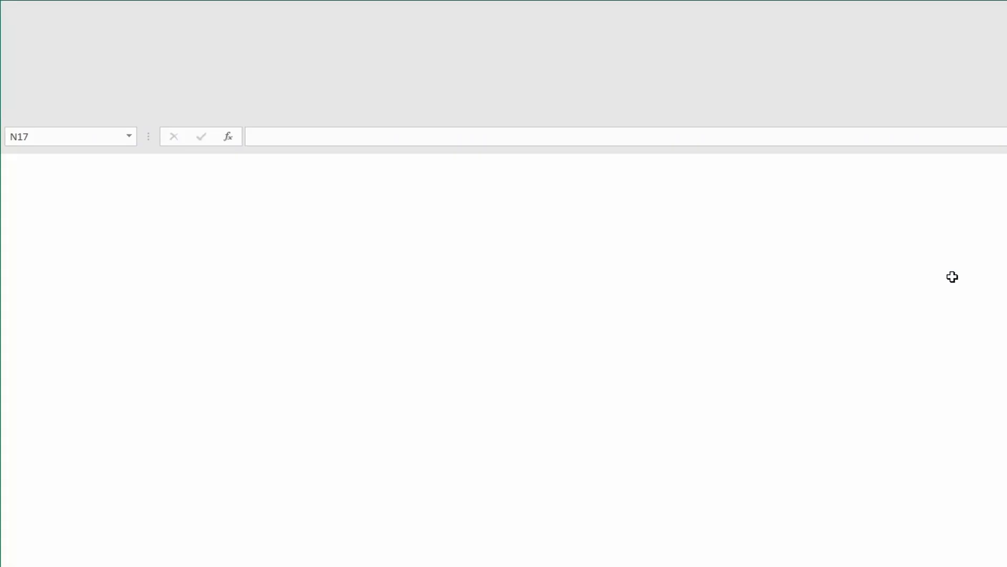
key("ctrl+Page_Down")
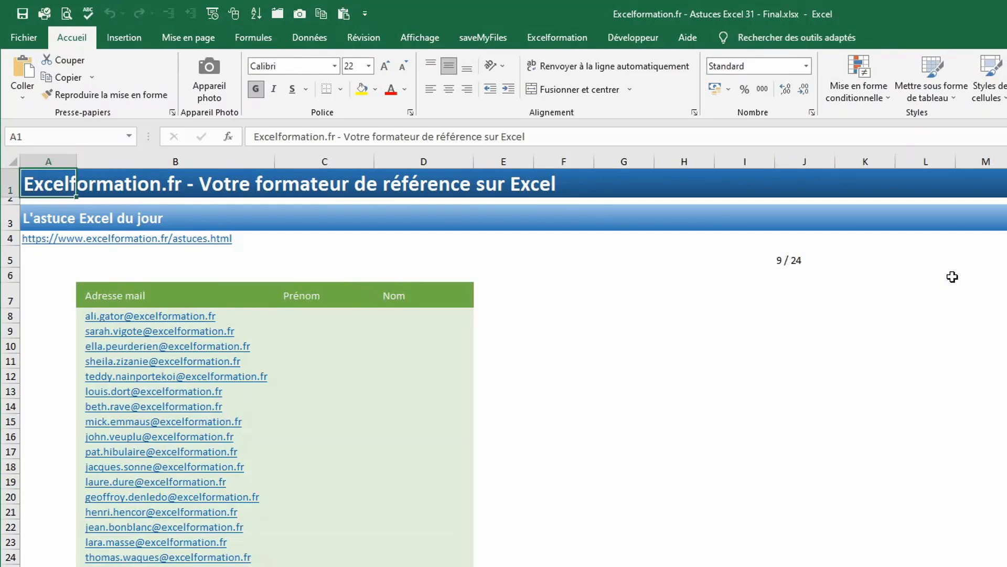